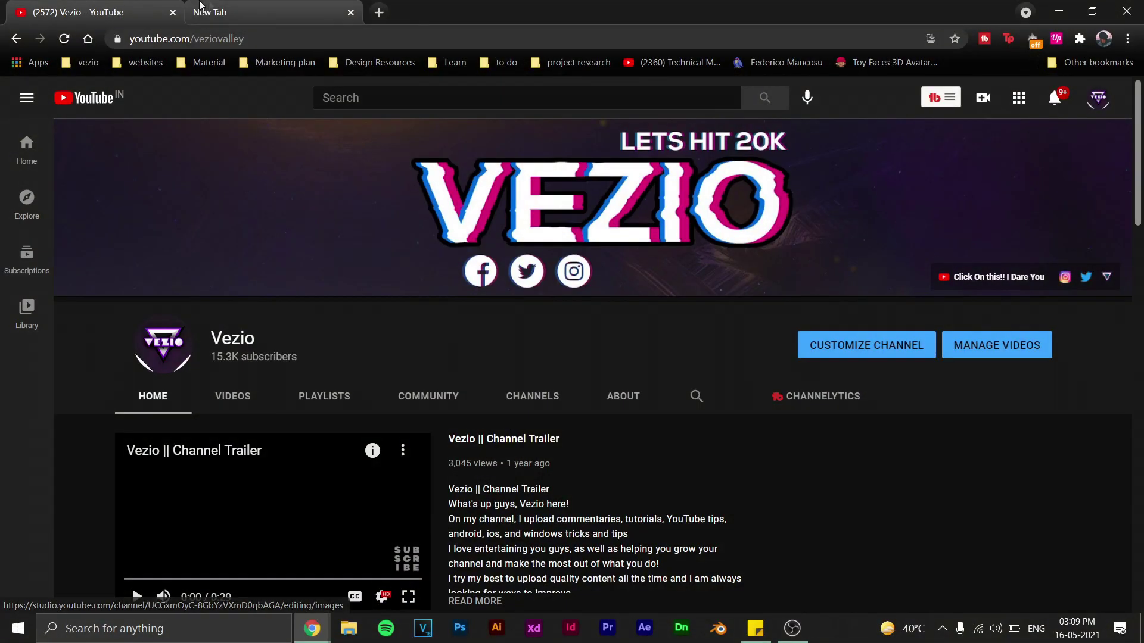
Search 'fing' in the new tab and open fing.com's Consumer Products page, scrolled to its download links
{"action": "left_click", "coordinate": [243, 5]}
{"action": "left_click", "coordinate": [253, 33]}
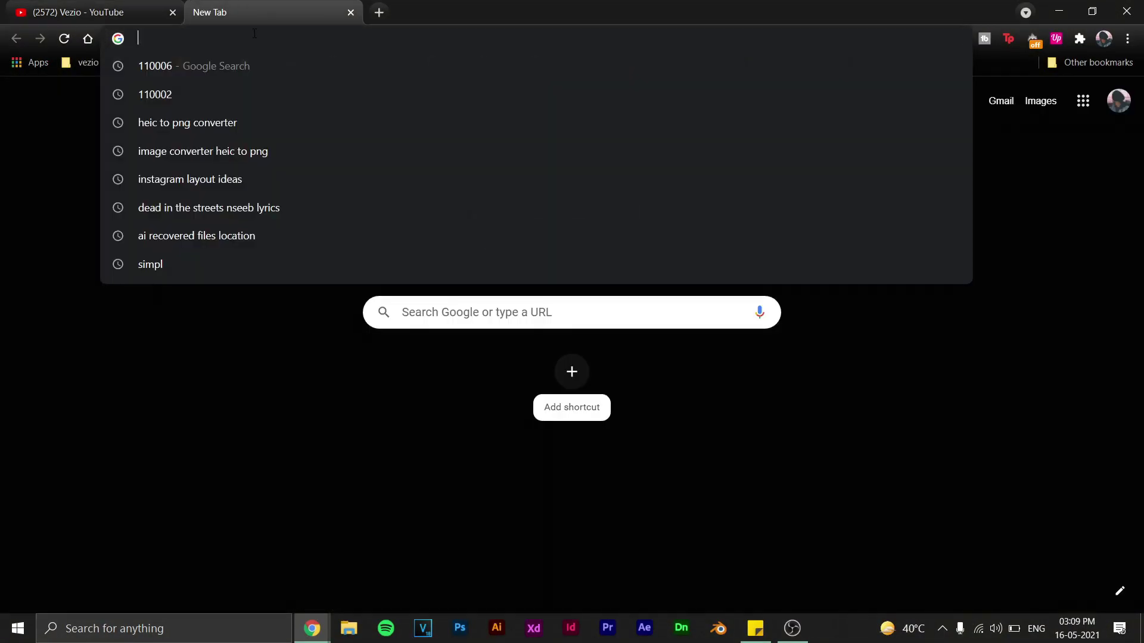
{"action": "type", "text": "fing"}
{"action": "key", "text": "Return"}
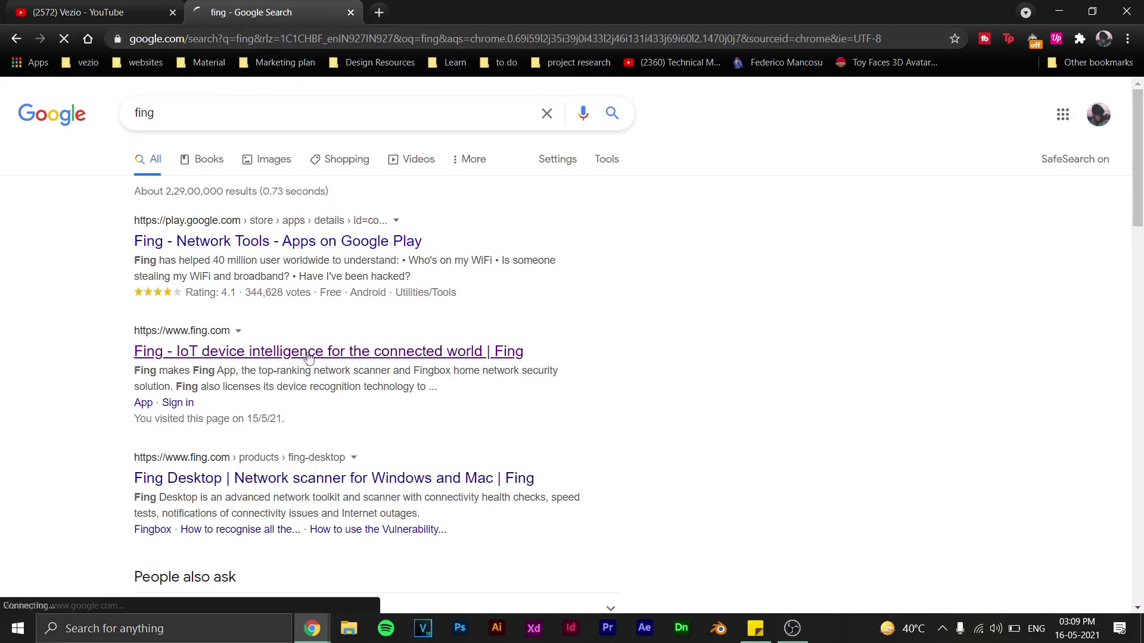
{"action": "left_click", "coordinate": [305, 357]}
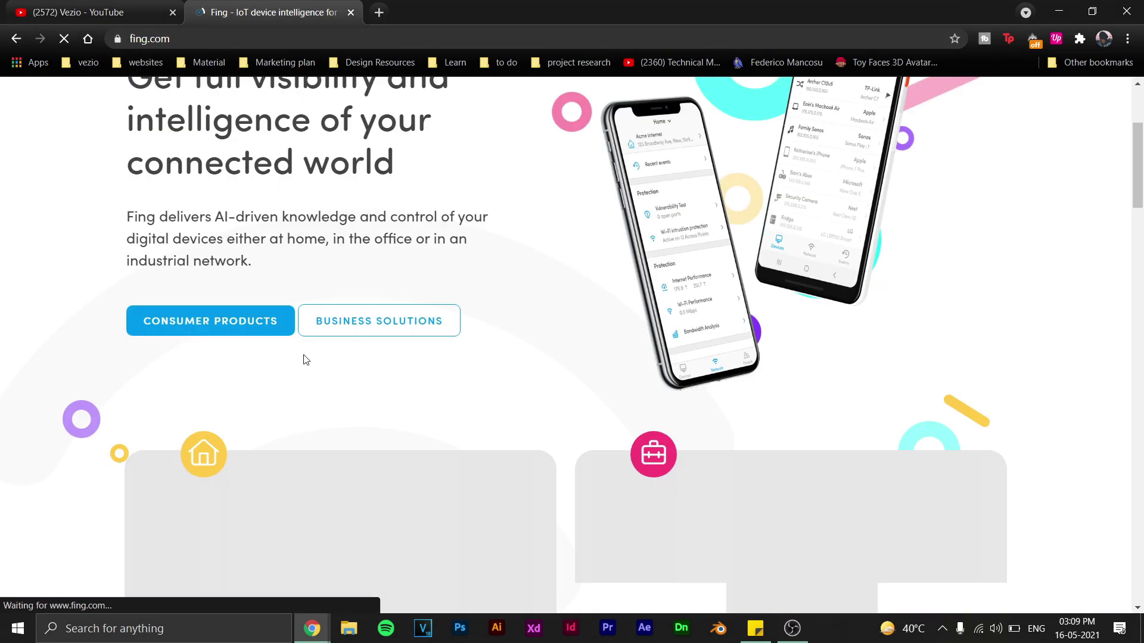
{"action": "left_click", "coordinate": [205, 516]}
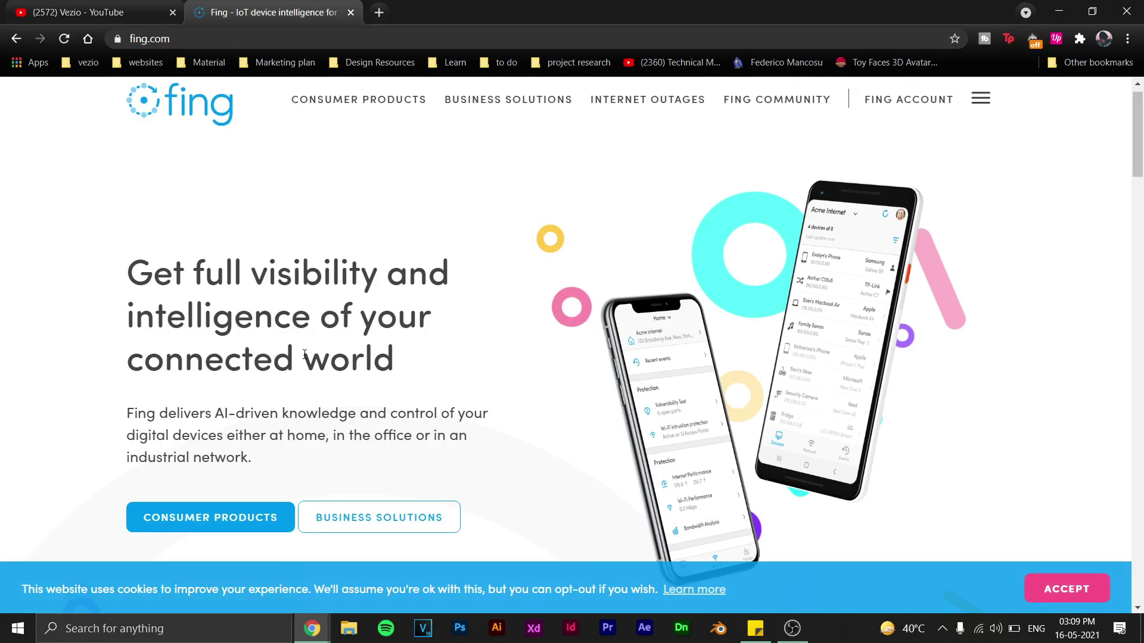
{"action": "scroll", "coordinate": [253, 379], "scroll_direction": "down", "scroll_amount": 5}
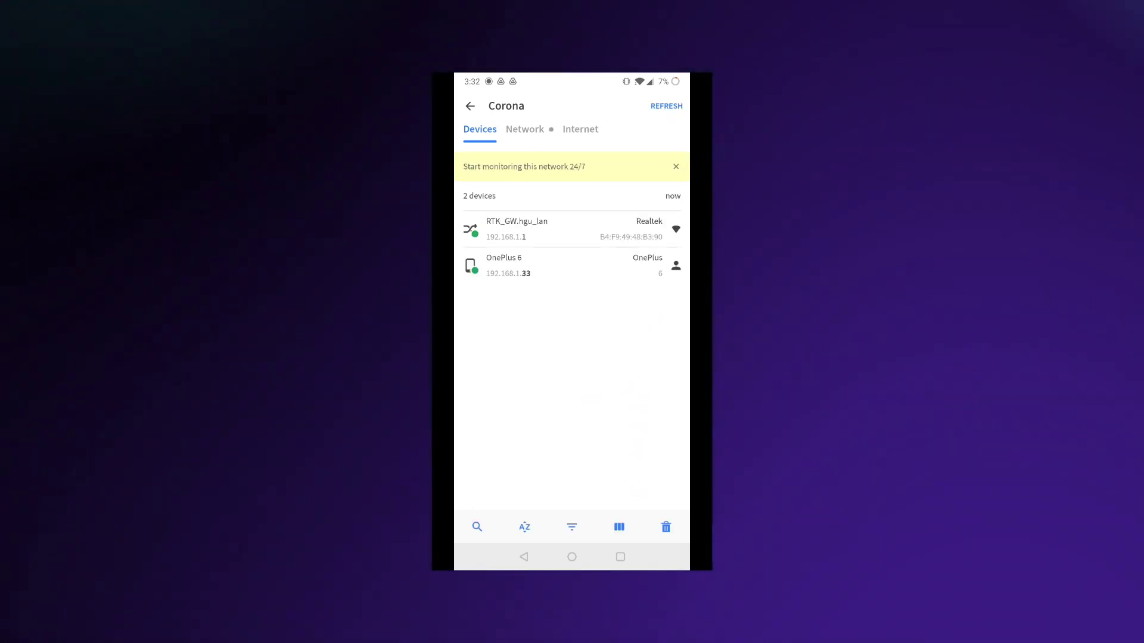
Close Fing's 24/7 network monitoring promo and return to the Corona device list
{"action": "left_click", "coordinate": [524, 166]}
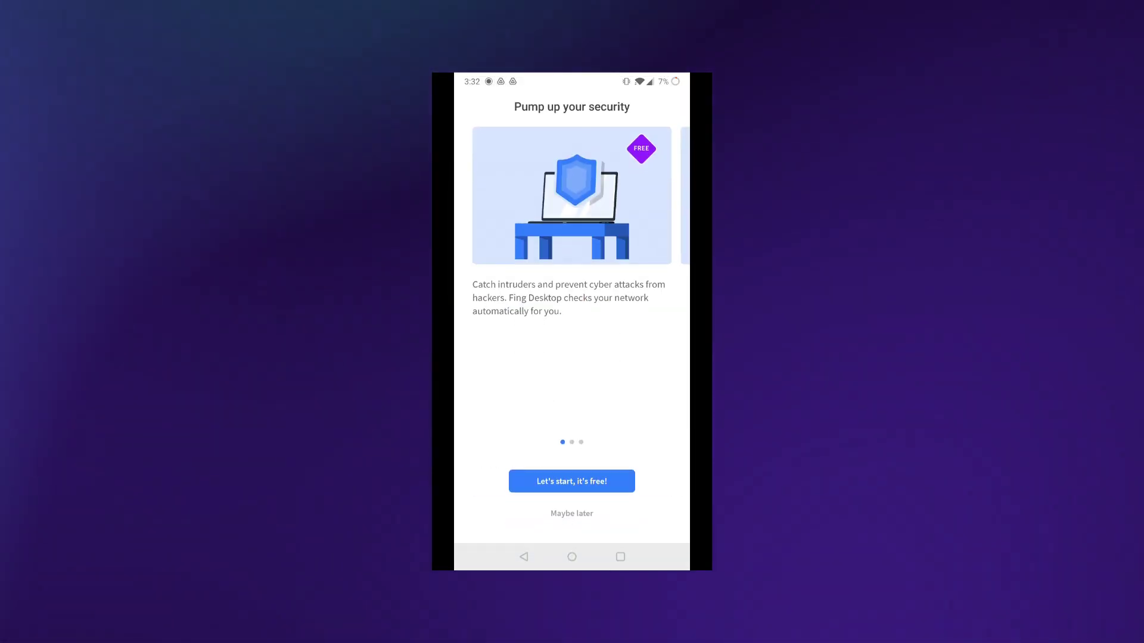
{"action": "left_click", "coordinate": [524, 557]}
{"action": "left_click", "coordinate": [572, 514]}
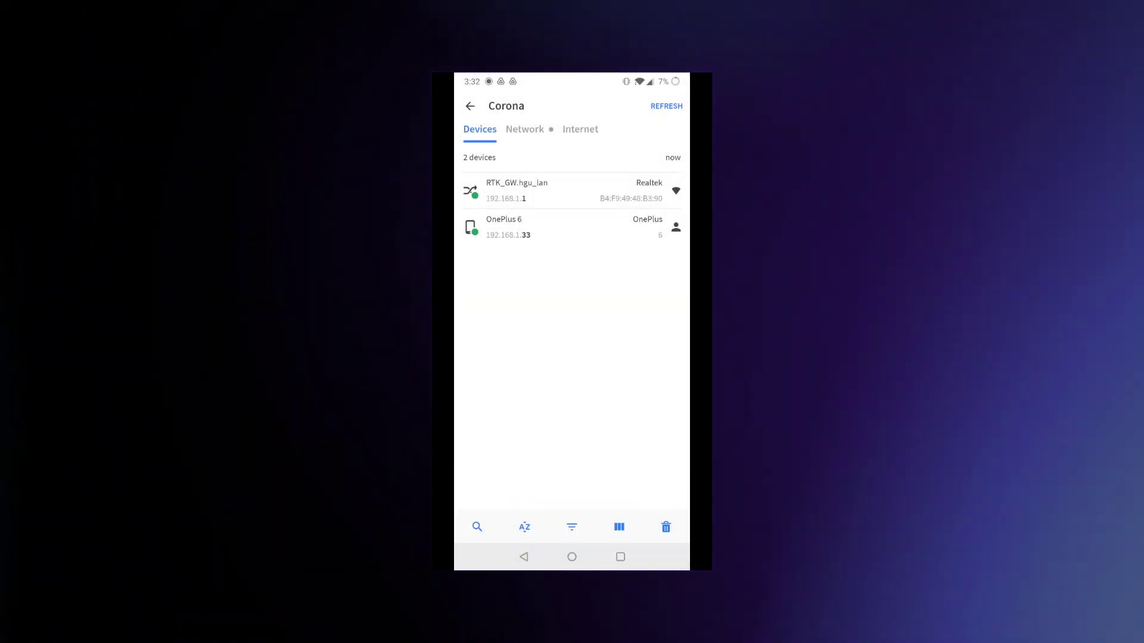
Check the OnePlus 6 details, then rescan Corona so it lists three devices including an iPhone
{"action": "left_click", "coordinate": [536, 227]}
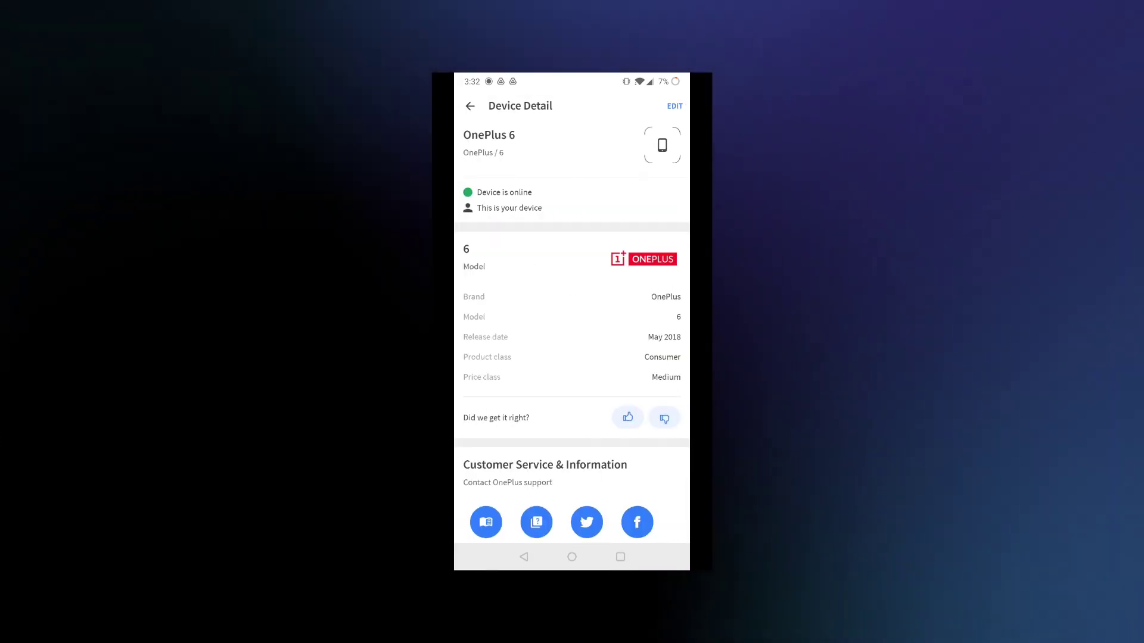
{"action": "left_click", "coordinate": [524, 557]}
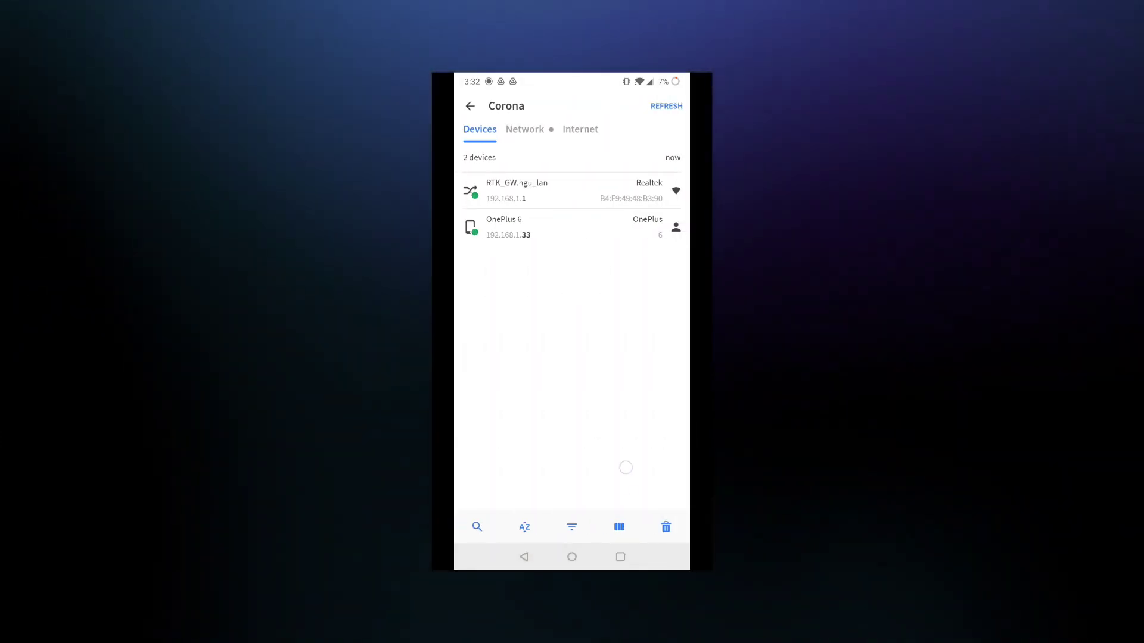
{"action": "left_click", "coordinate": [667, 106]}
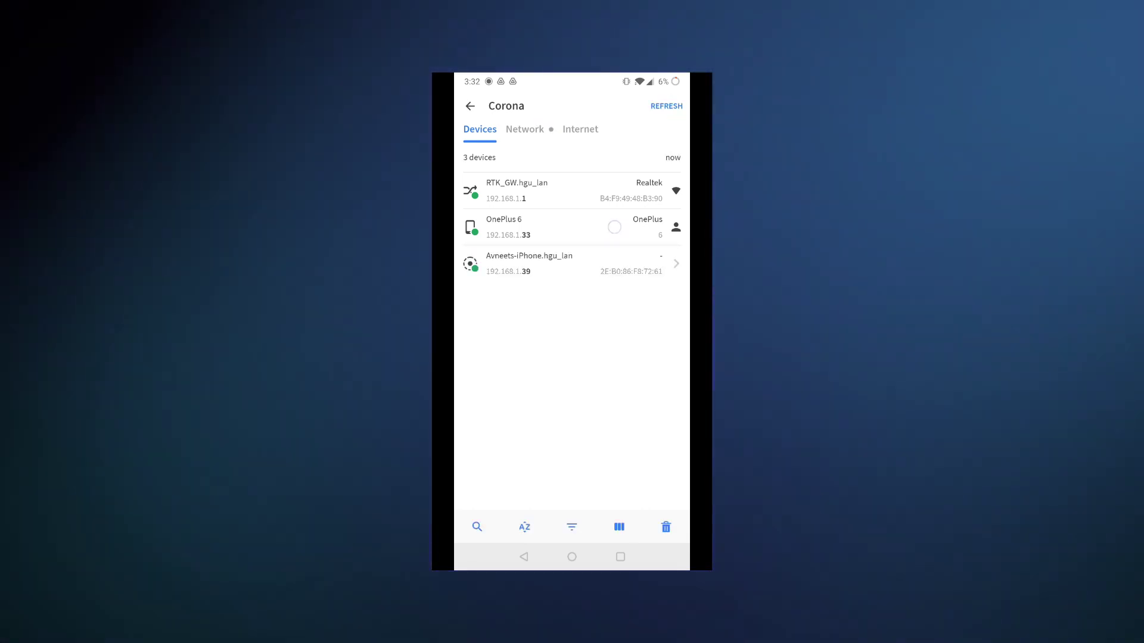
Open the OnePlus 6 details and copy its MAC address from Network details
{"action": "left_click", "coordinate": [504, 227]}
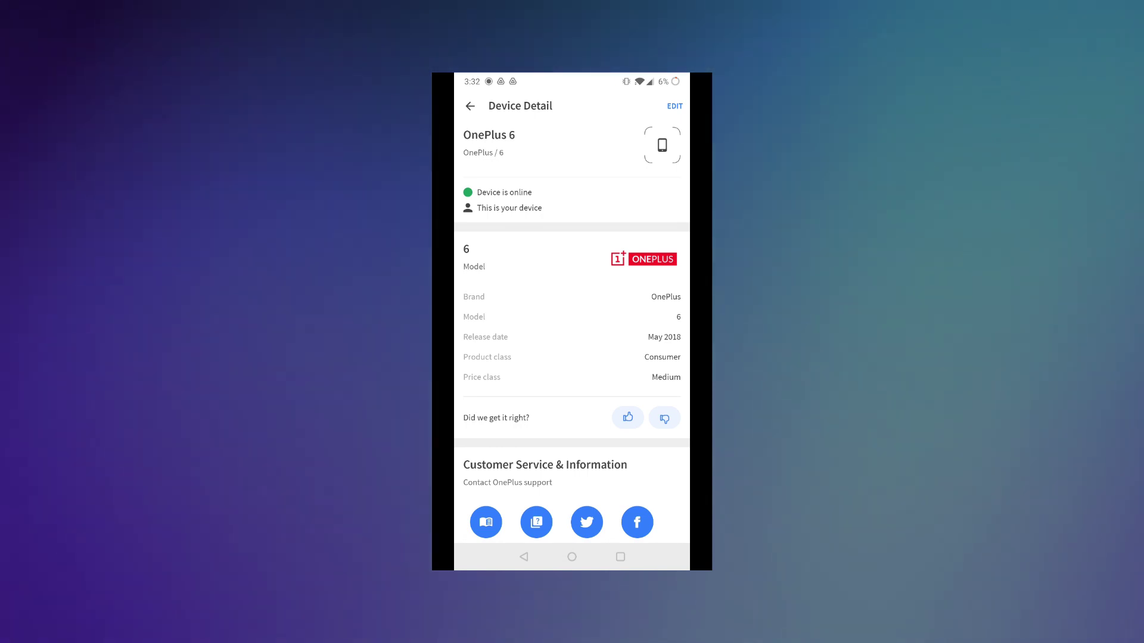
{"action": "left_click_drag", "start_coordinate": [626, 454], "coordinate": [625, 420]}
{"action": "scroll", "coordinate": [625, 421], "scroll_direction": "down", "scroll_amount": 7}
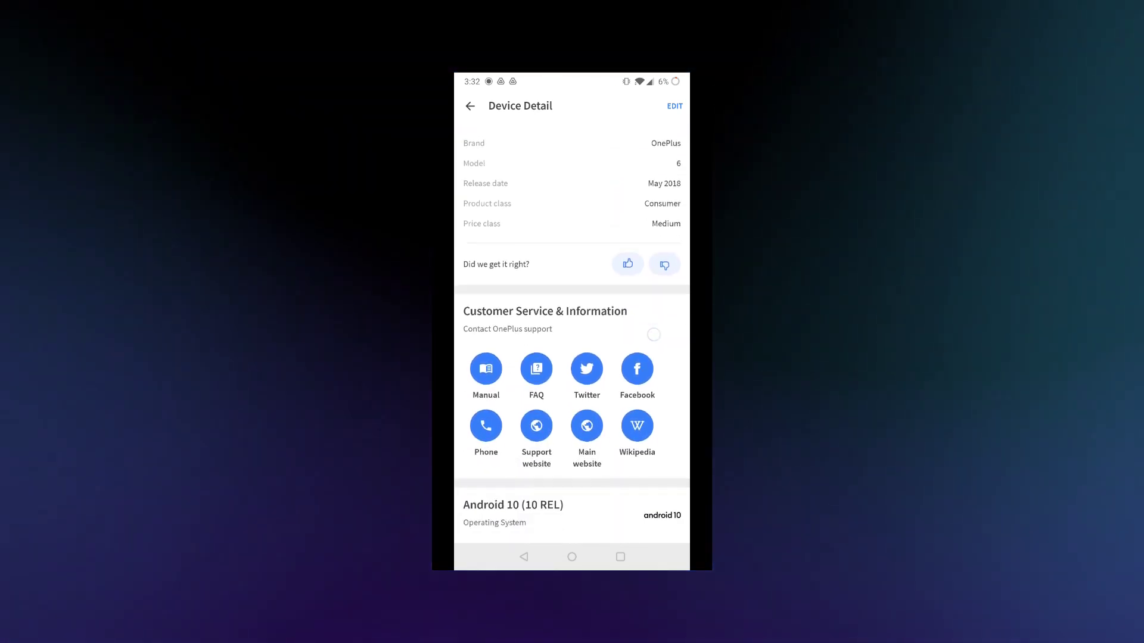
{"action": "scroll", "coordinate": [642, 326], "scroll_direction": "down", "scroll_amount": 3}
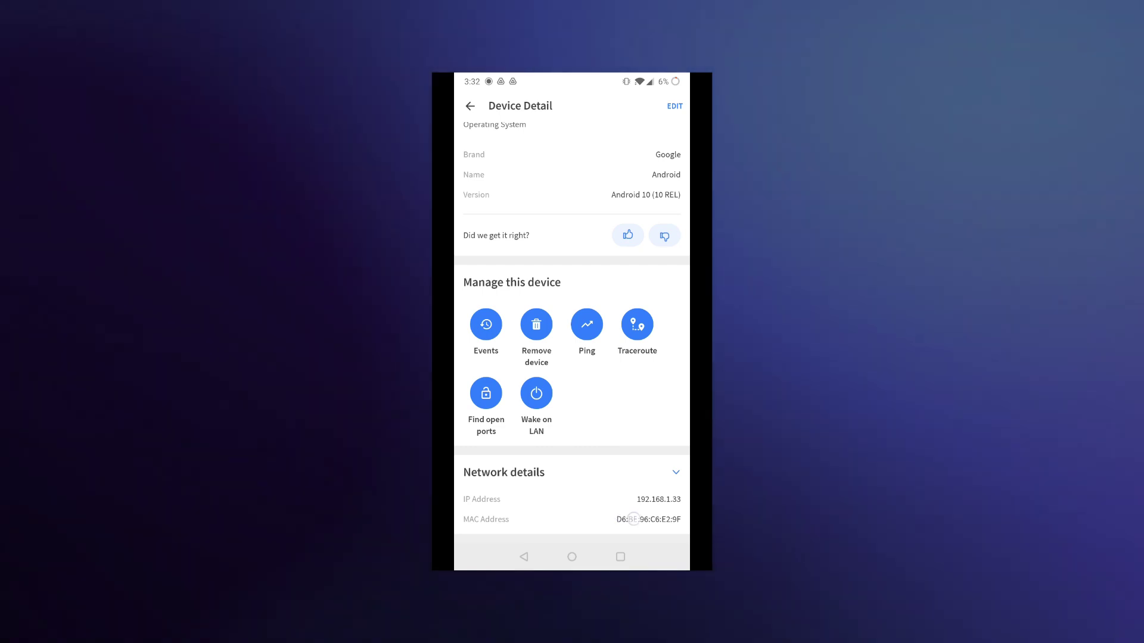
{"action": "left_click", "coordinate": [633, 519]}
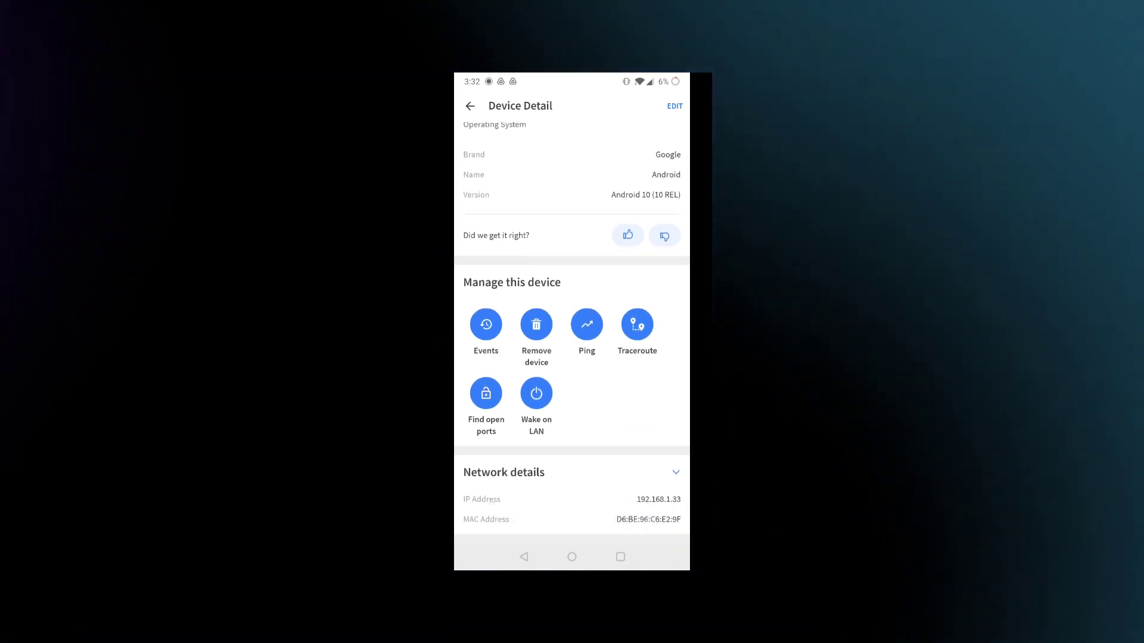
{"action": "left_click", "coordinate": [609, 520]}
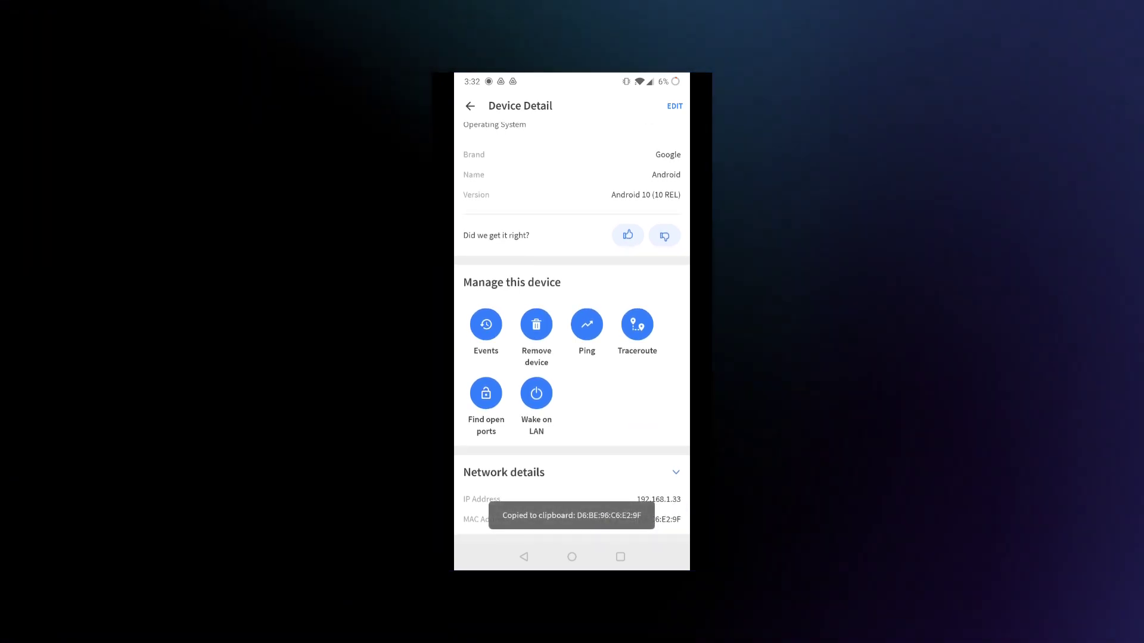
Go back to Fing's home screen and bring up the recent apps
{"action": "scroll", "coordinate": [571, 297], "scroll_direction": "up", "scroll_amount": 5}
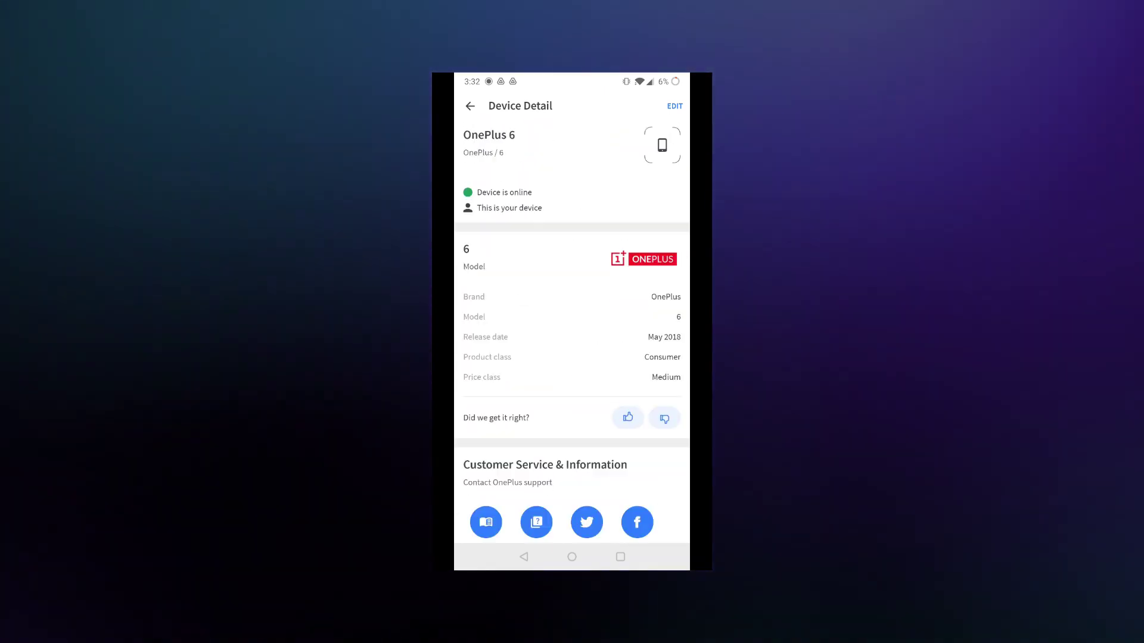
{"action": "key", "text": "Escape"}
{"action": "left_click", "coordinate": [523, 557]}
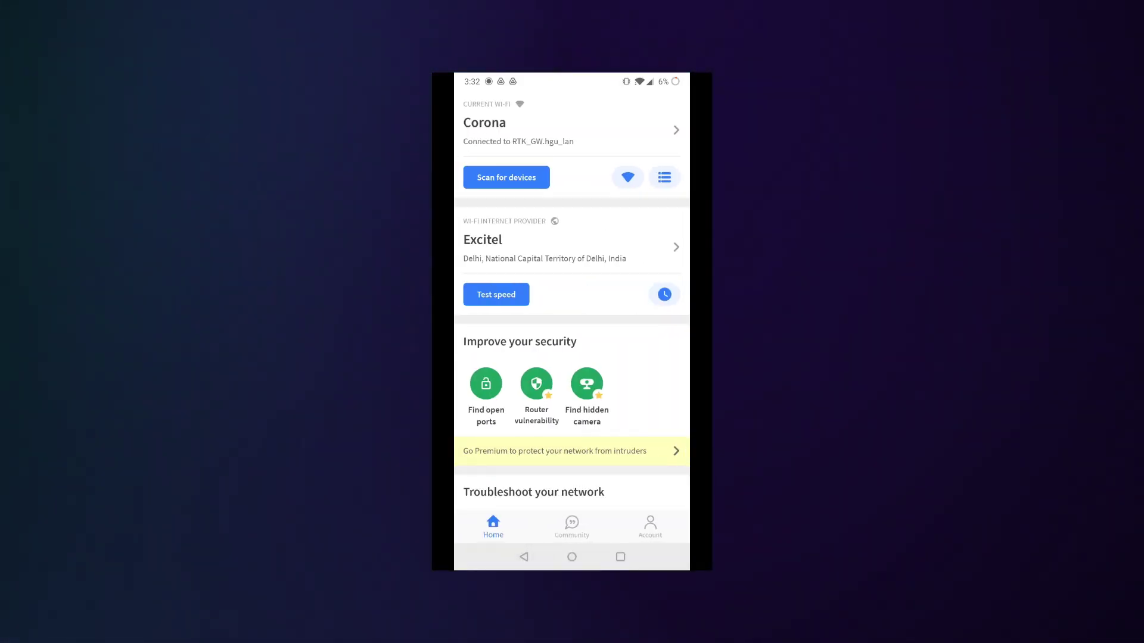
{"action": "left_click", "coordinate": [620, 557]}
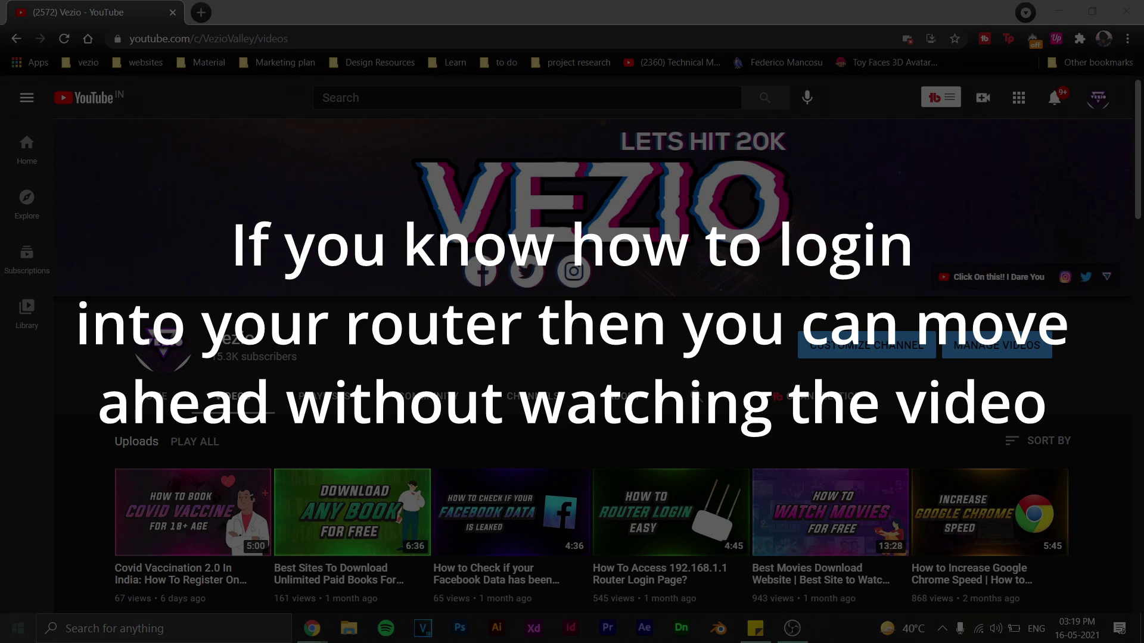
Run Command Prompt as administrator and select the Wi-Fi adapter's default gateway 192.168.1.1
{"action": "key", "text": "super"}
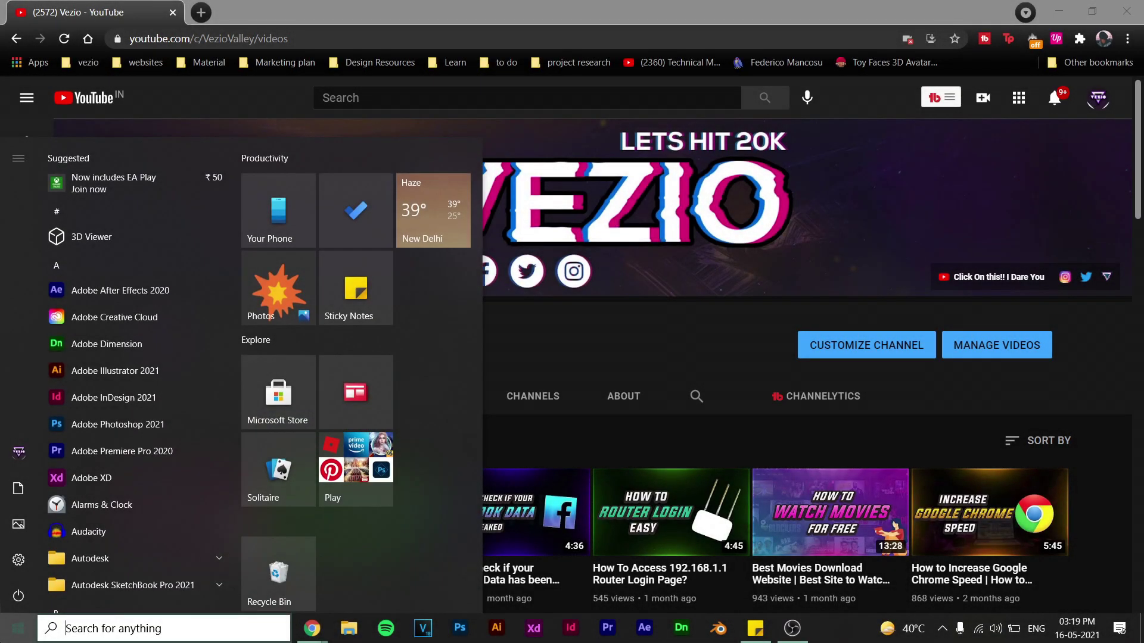
{"action": "type", "text": "cmd"}
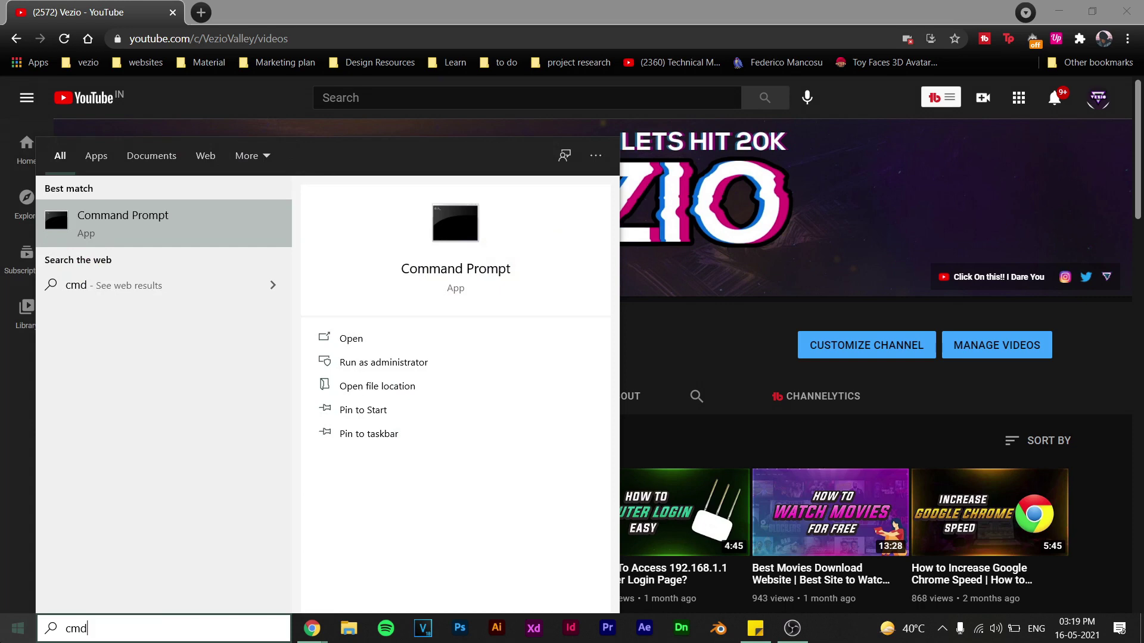
{"action": "right_click", "coordinate": [124, 227]}
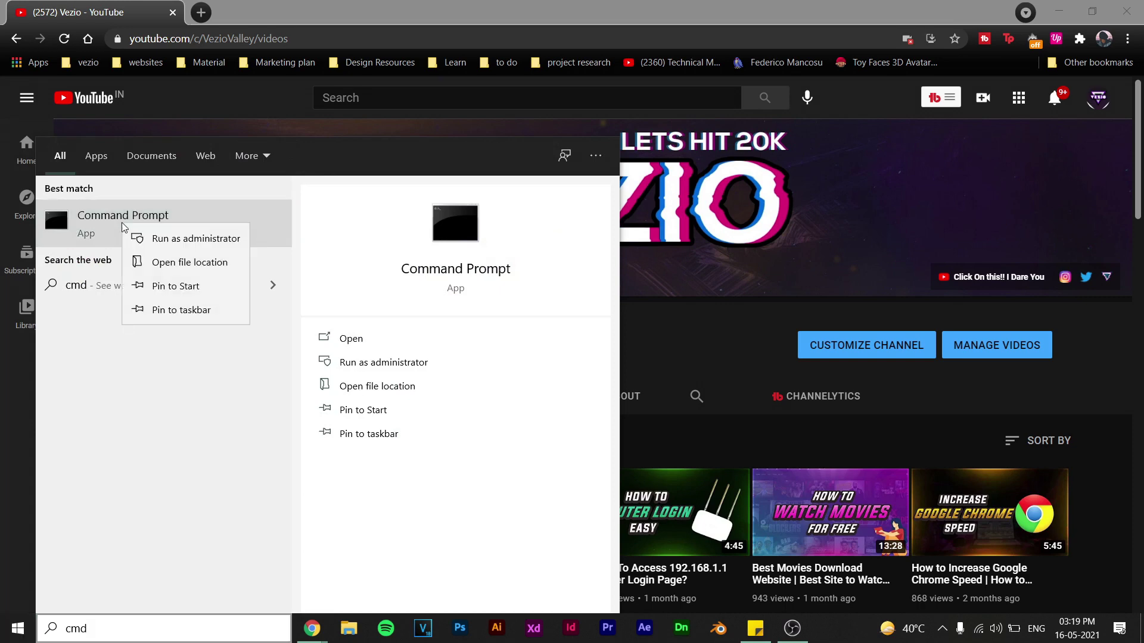
{"action": "left_click", "coordinate": [198, 239]}
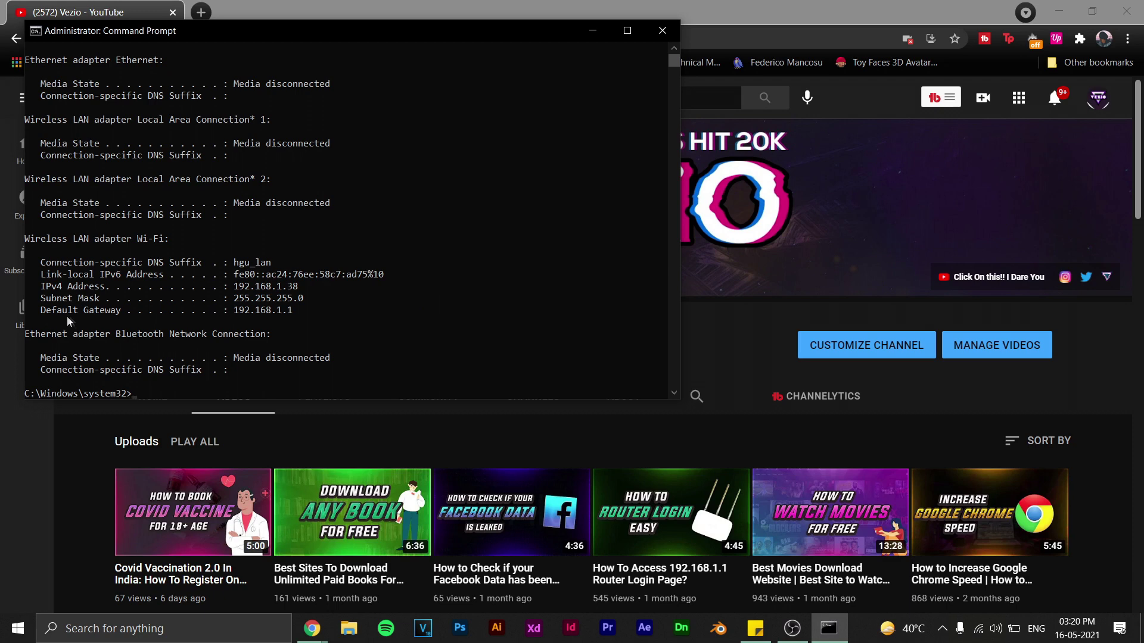
{"action": "left_click_drag", "start_coordinate": [235, 311], "coordinate": [293, 312]}
Load the router admin page at 192.168.1.1 in a new Chrome tab
{"action": "left_click", "coordinate": [198, 12]}
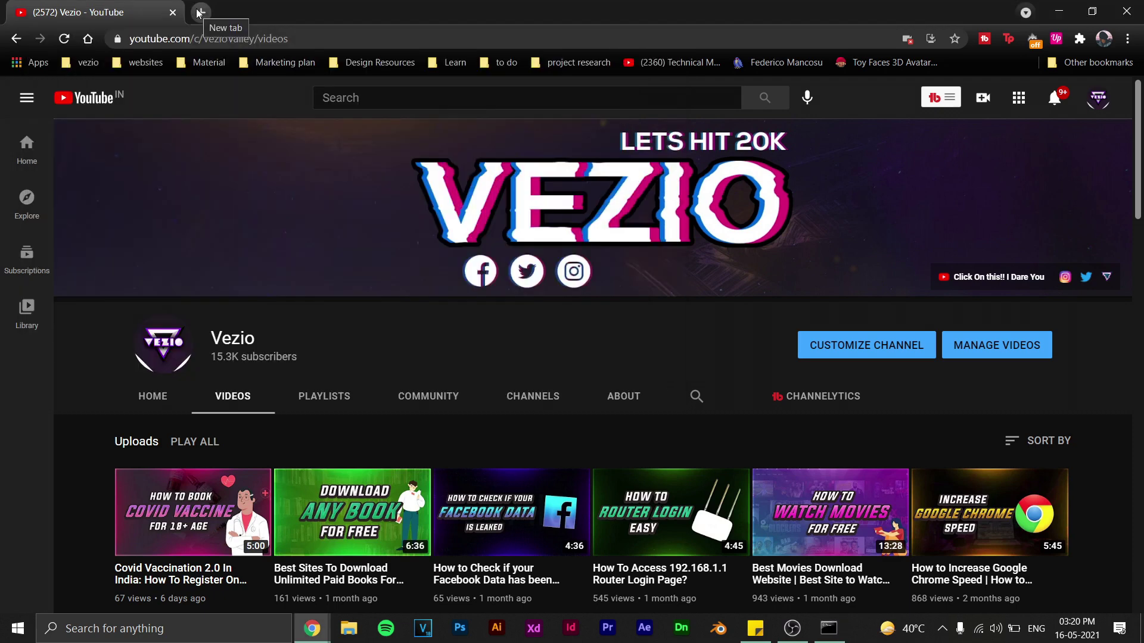
{"action": "left_click", "coordinate": [199, 12]}
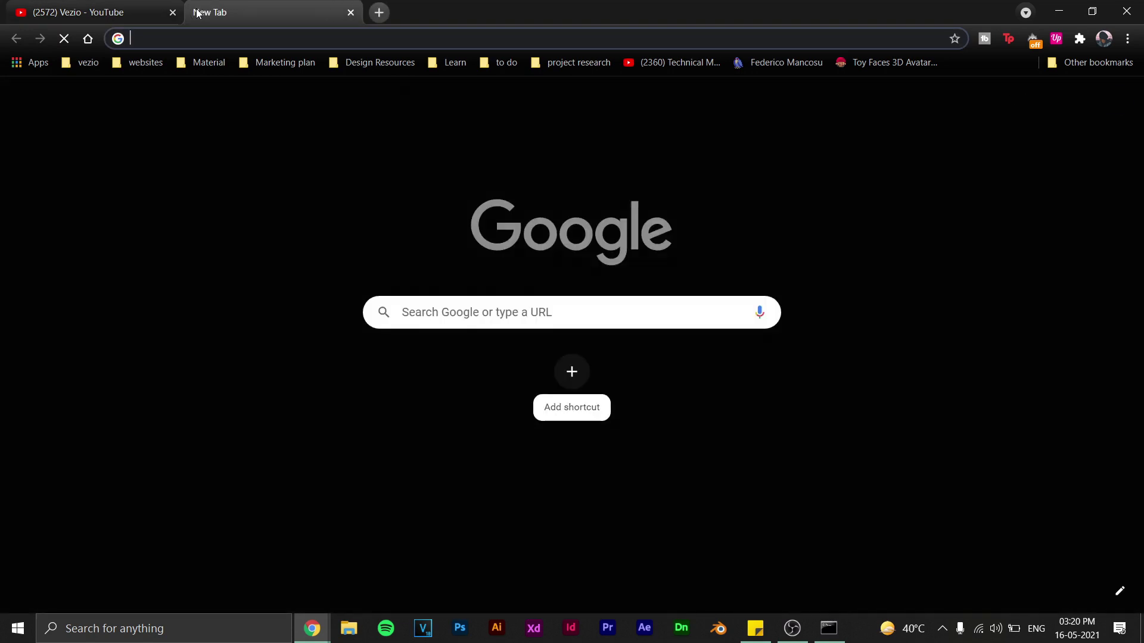
{"action": "type", "text": "192.1"}
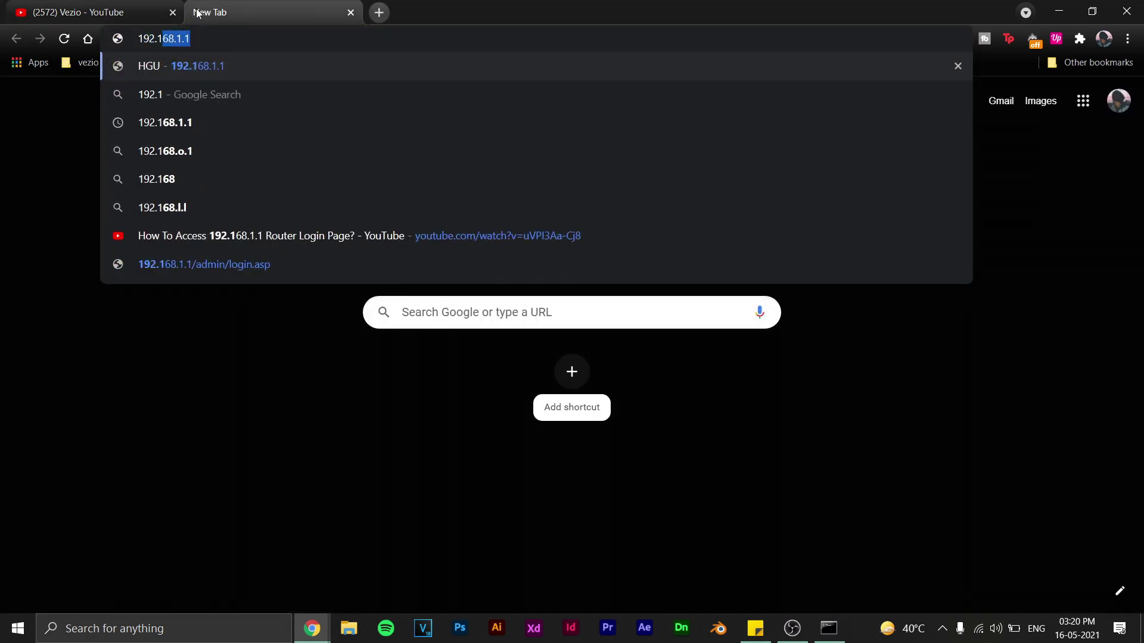
{"action": "type", "text": "68.1.1"}
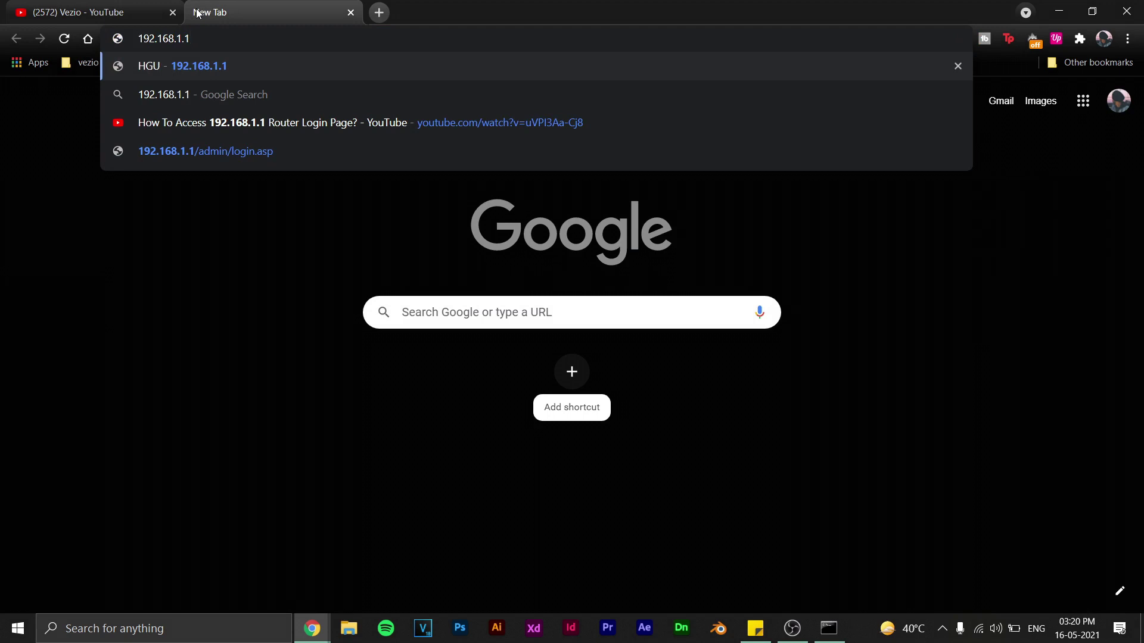
{"action": "key", "text": "Return"}
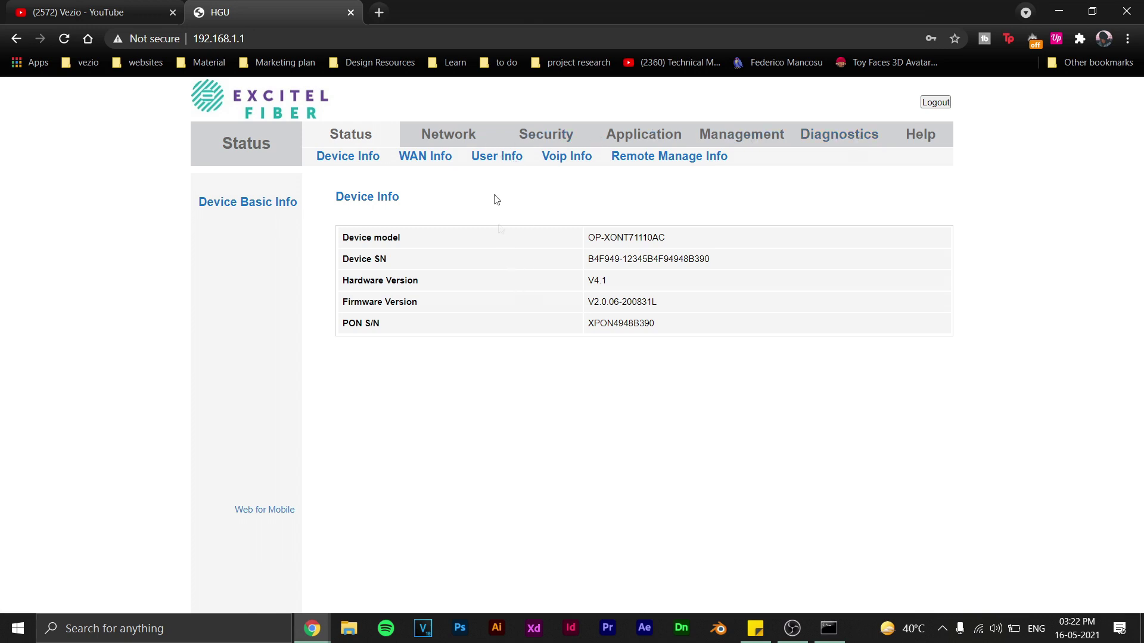
Search the router's Network settings page for 'mac'
{"action": "left_click", "coordinate": [469, 133]}
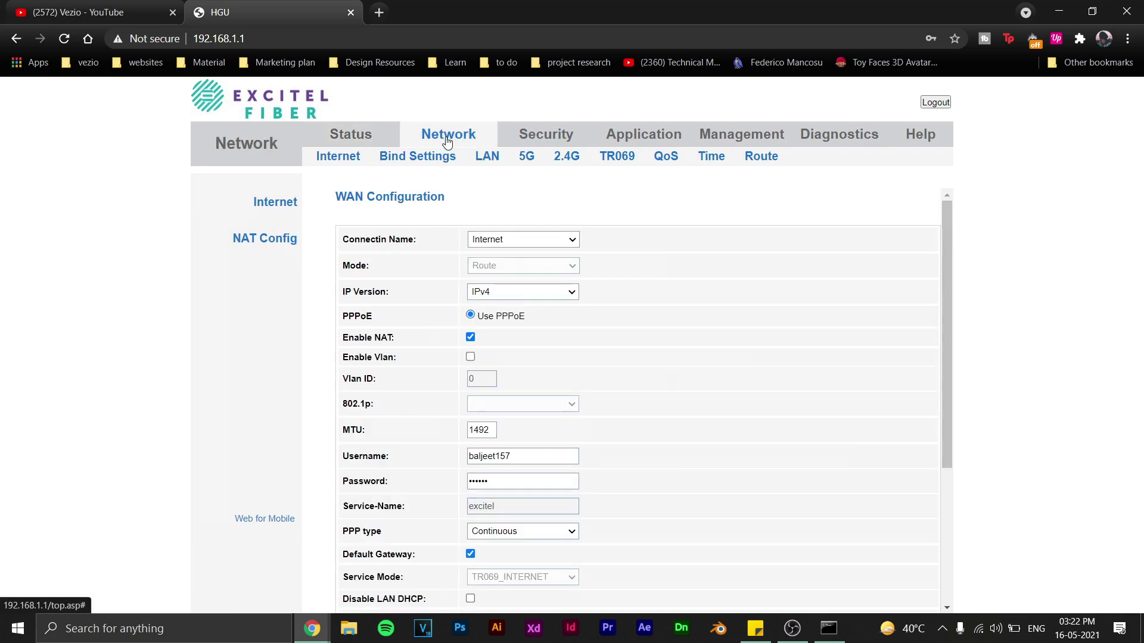
{"action": "key", "text": "ctrl+f"}
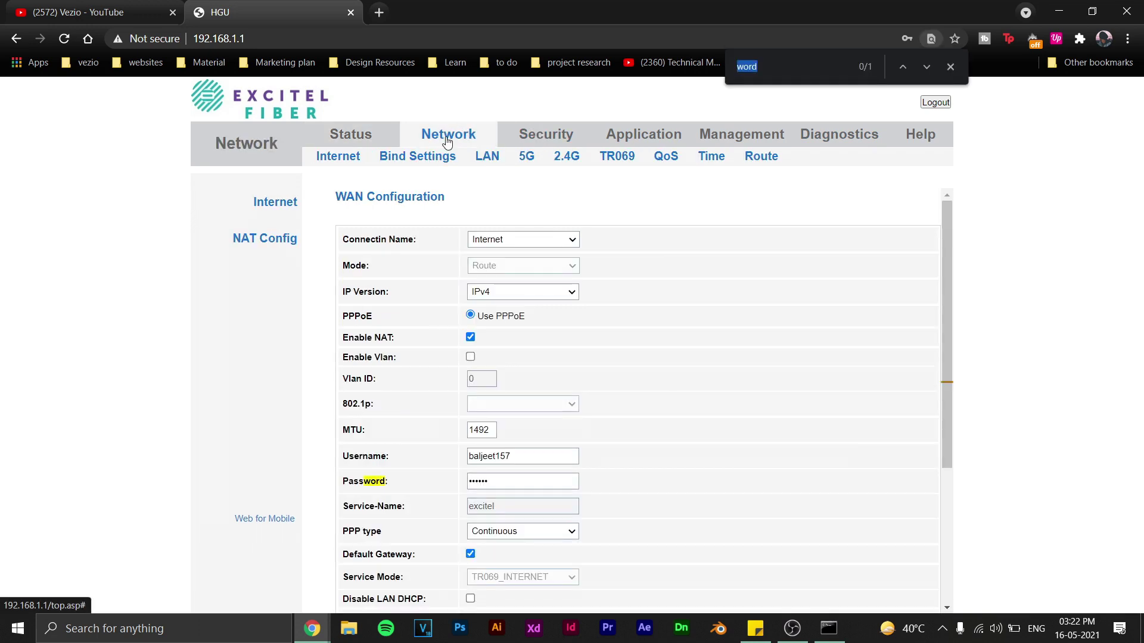
{"action": "type", "text": "mac"}
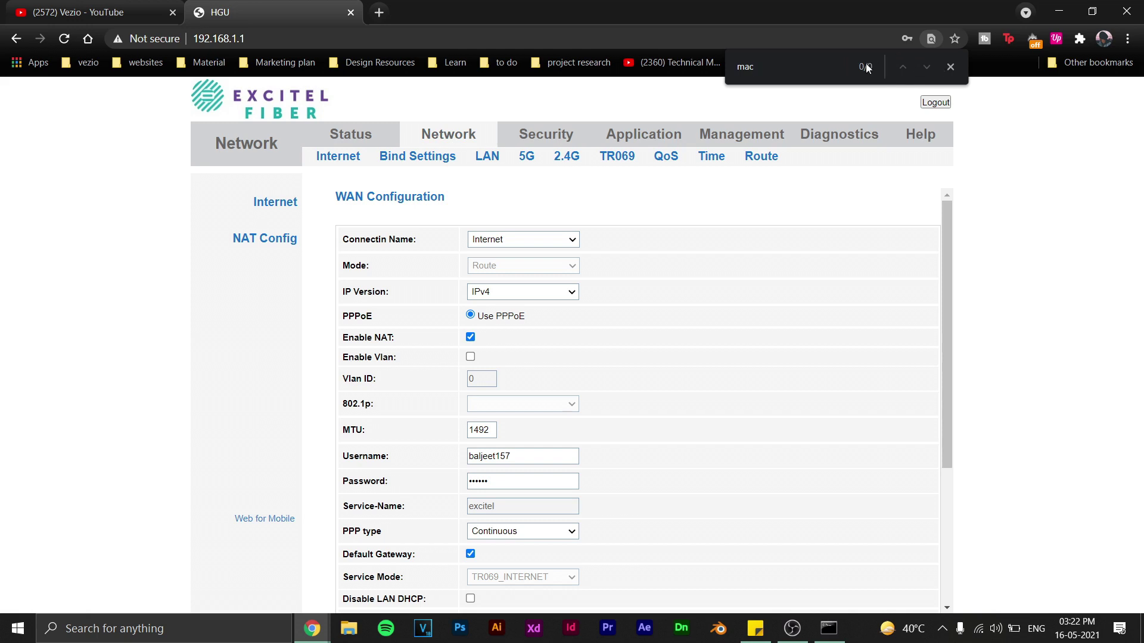
{"action": "left_click", "coordinate": [950, 67]}
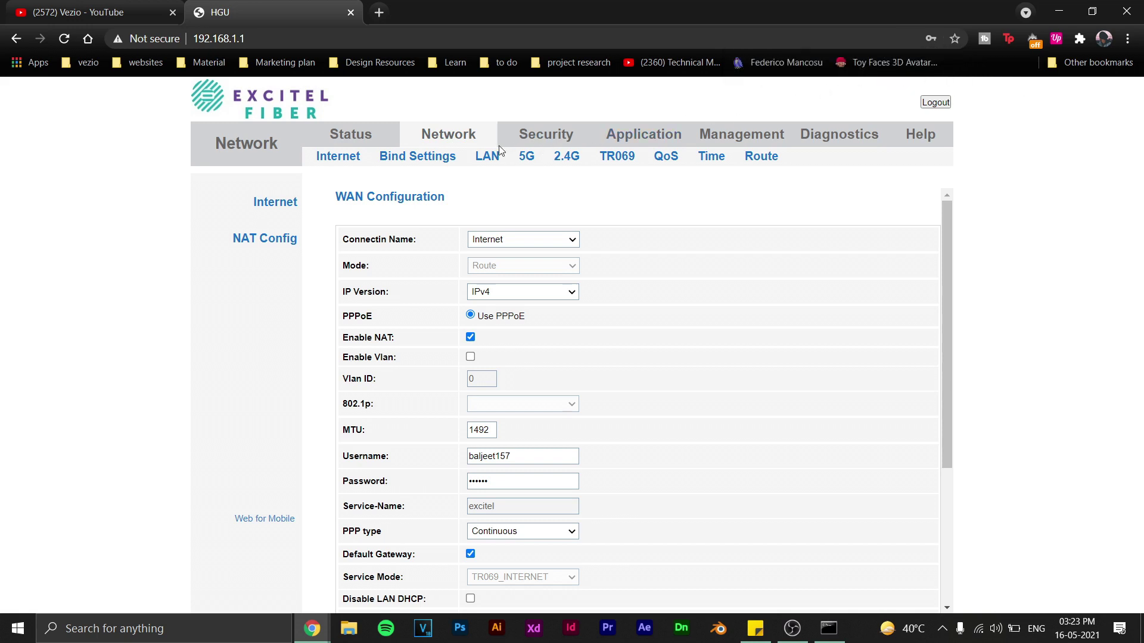
Search the Security settings page for 'mac' to locate MAC Filtering
{"action": "left_click", "coordinate": [531, 140]}
{"action": "key", "text": "ctrl+f"}
{"action": "type", "text": "mac"}
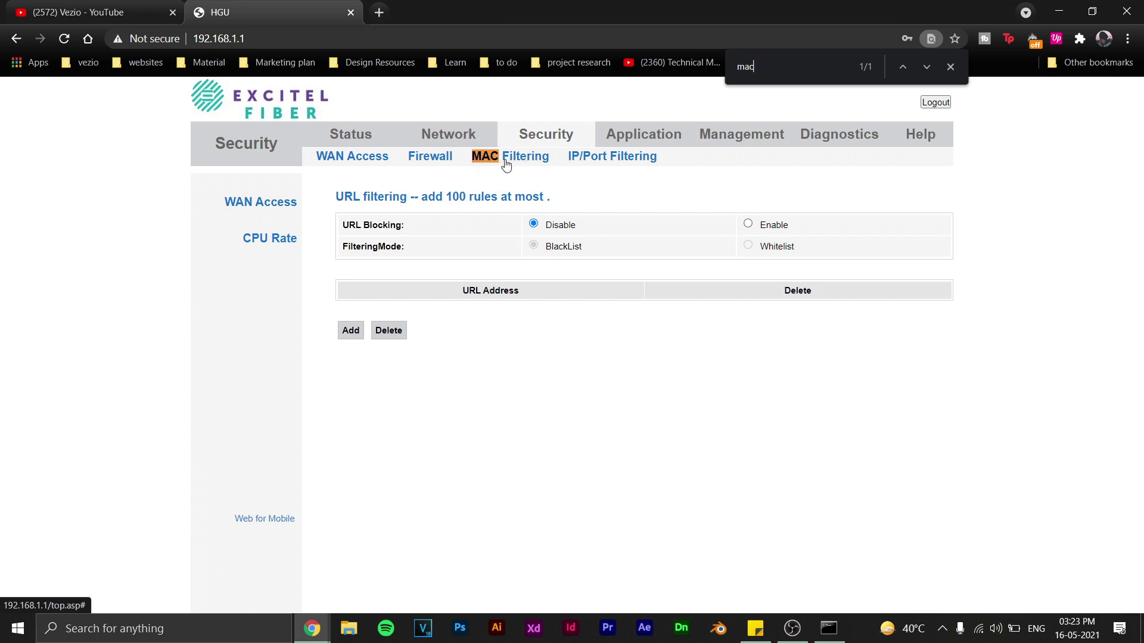
{"action": "key", "text": "Escape"}
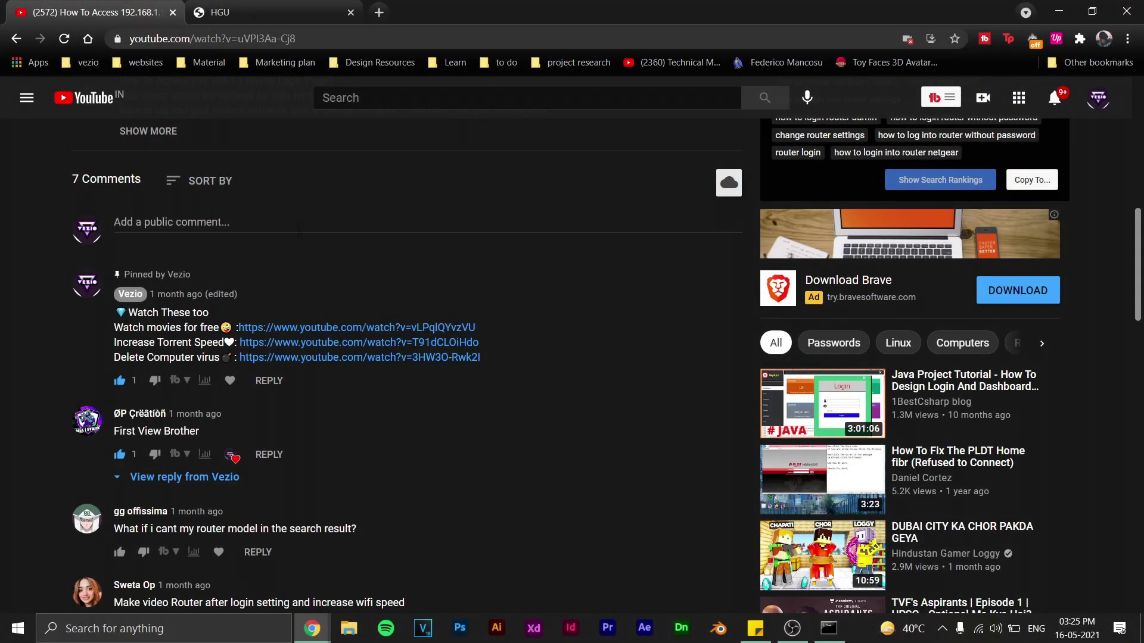
Post a YouTube comment noting MAC filtering is found under Security on a Netgear router
{"action": "left_click", "coordinate": [299, 233]}
{"action": "type", "text": "I"}
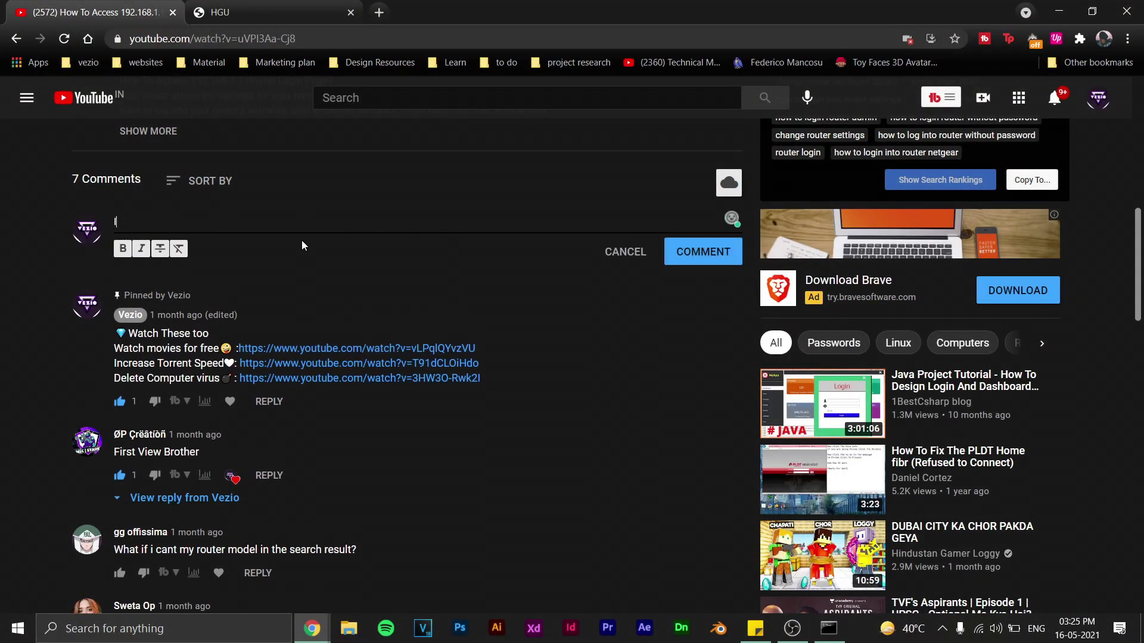
{"action": "type", "text": " found it under mac"}
{"action": "key", "text": "BackSpace"}
{"action": "key", "text": "BackSpace"}
{"action": "key", "text": "BackSpace"}
{"action": "key", "text": "BackSpace"}
{"action": "key", "text": "BackSpace"}
{"action": "key", "text": "BackSpace"}
{"action": "key", "text": "BackSpace"}
{"action": "key", "text": "BackSpace"}
{"action": "key", "text": "BackSpace"}
{"action": "type", "text": "mac filtering under security:  Netg"}
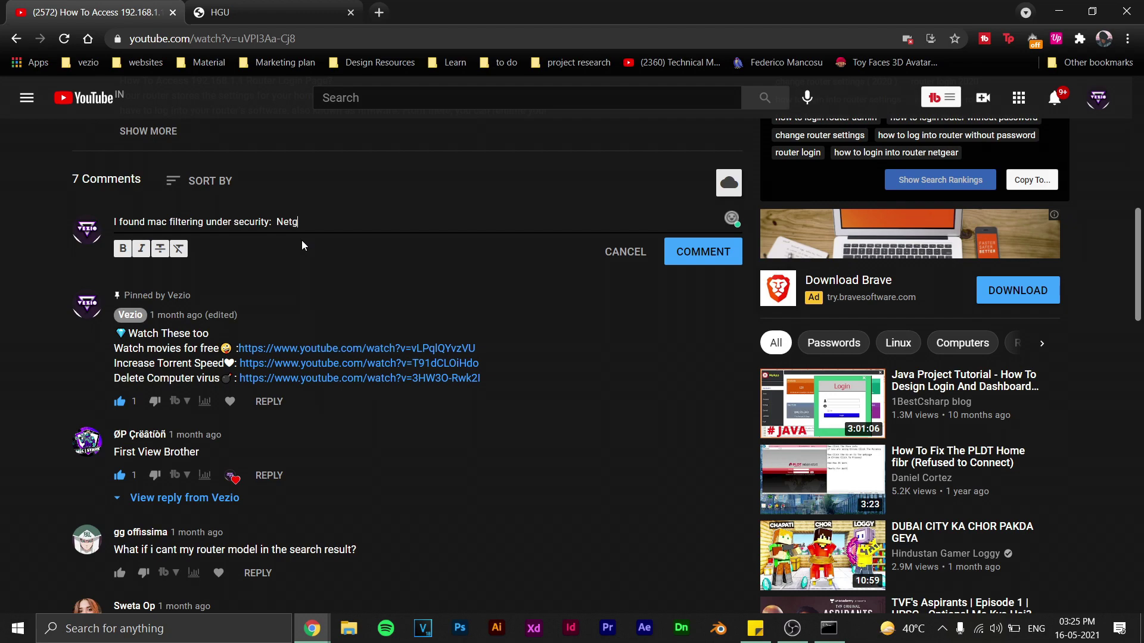
{"action": "type", "text": "ear router"}
{"action": "left_click", "coordinate": [700, 259]}
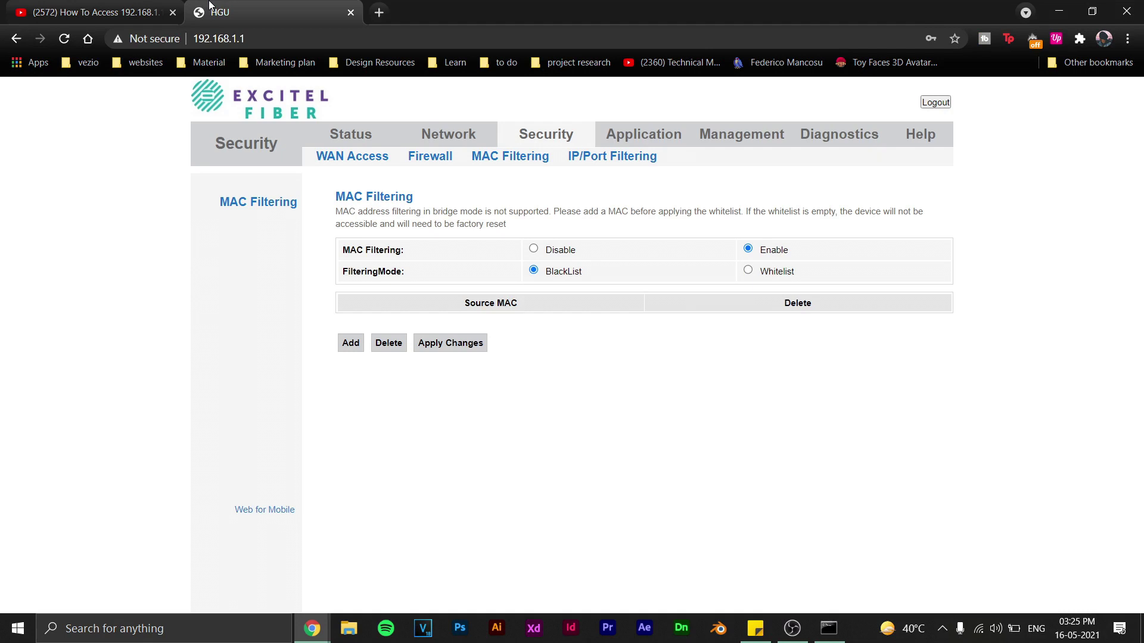
Enable MAC filtering, add a new rule, and enter the OnePlus 6's MAC address D6-BE-96-C6-E2-9F
{"action": "left_click", "coordinate": [533, 249]}
{"action": "left_click", "coordinate": [351, 344]}
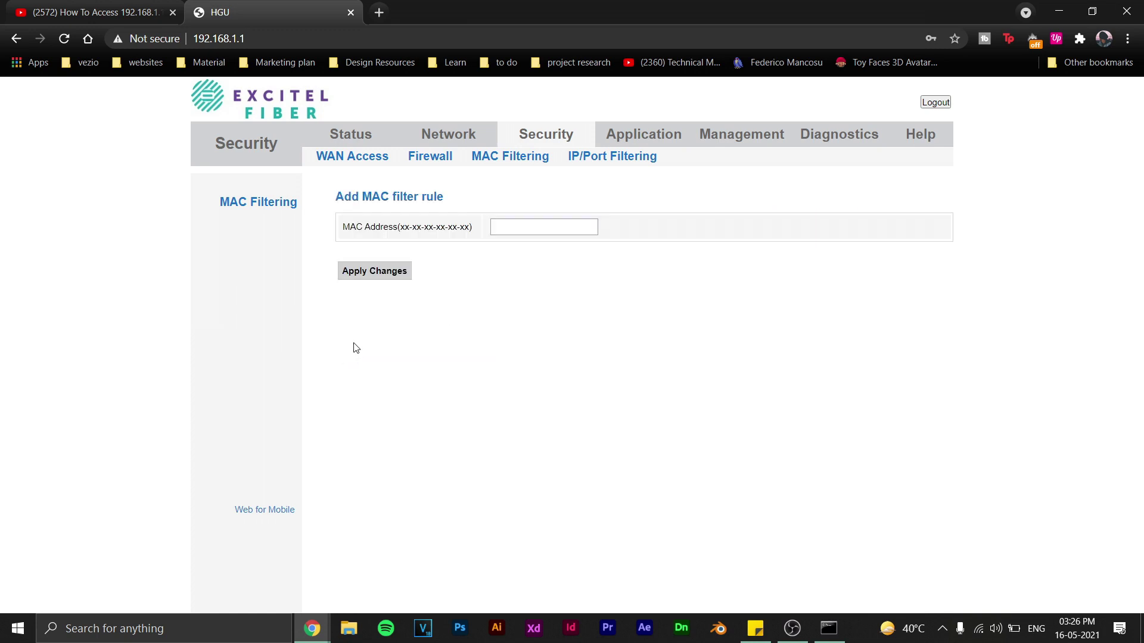
{"action": "left_click", "coordinate": [552, 226]}
{"action": "type", "text": "D6:BE:96:C6"}
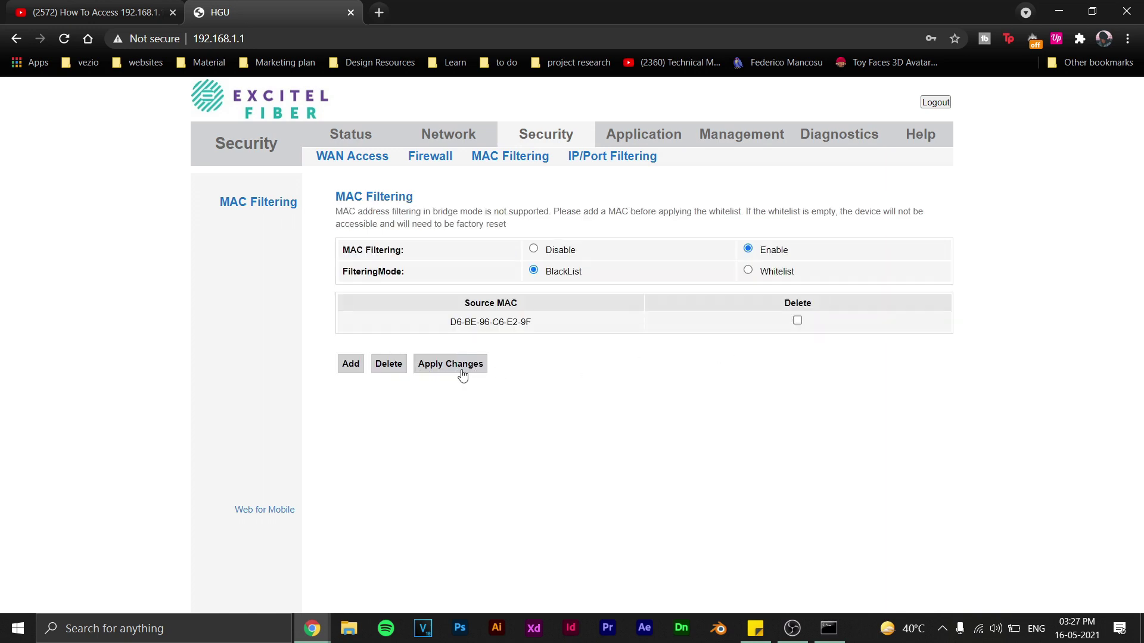
Apply the MAC filtering changes so the blacklist rule takes effect
{"action": "left_click", "coordinate": [463, 374]}
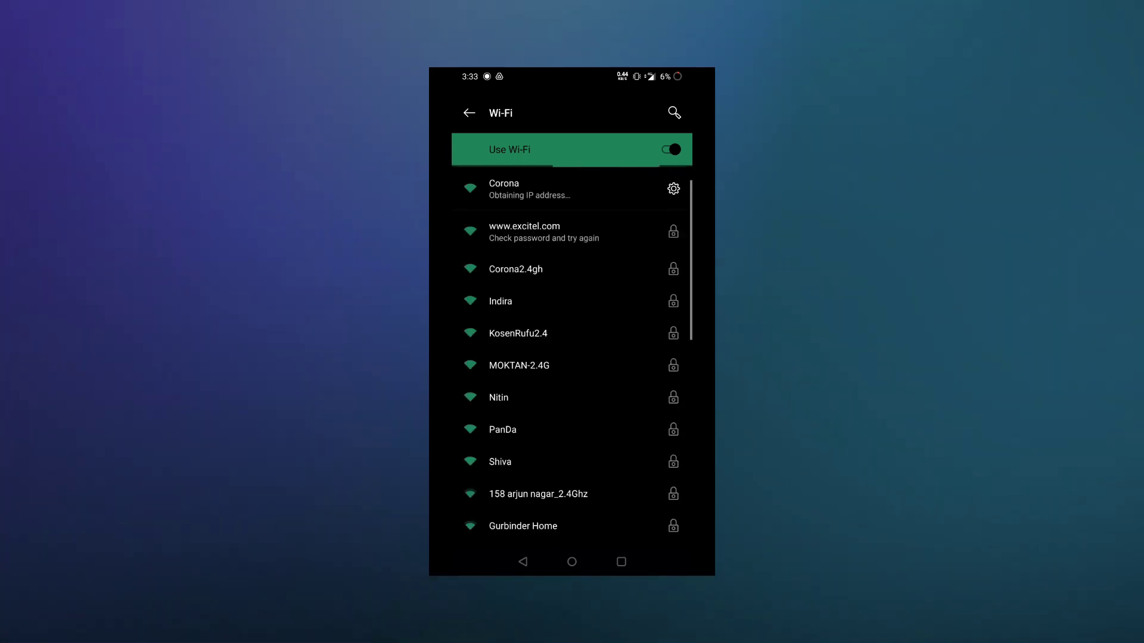
Open Corona's network details, stuck obtaining an IP address, and pull down the notification shade
{"action": "left_click", "coordinate": [673, 188]}
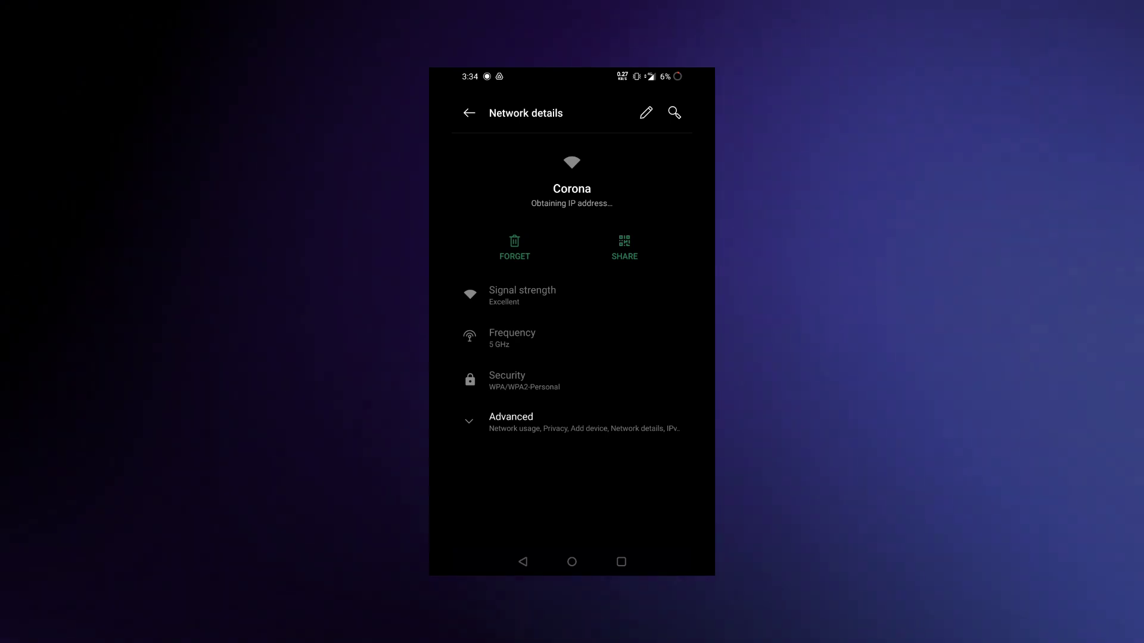
{"action": "left_click", "coordinate": [572, 204]}
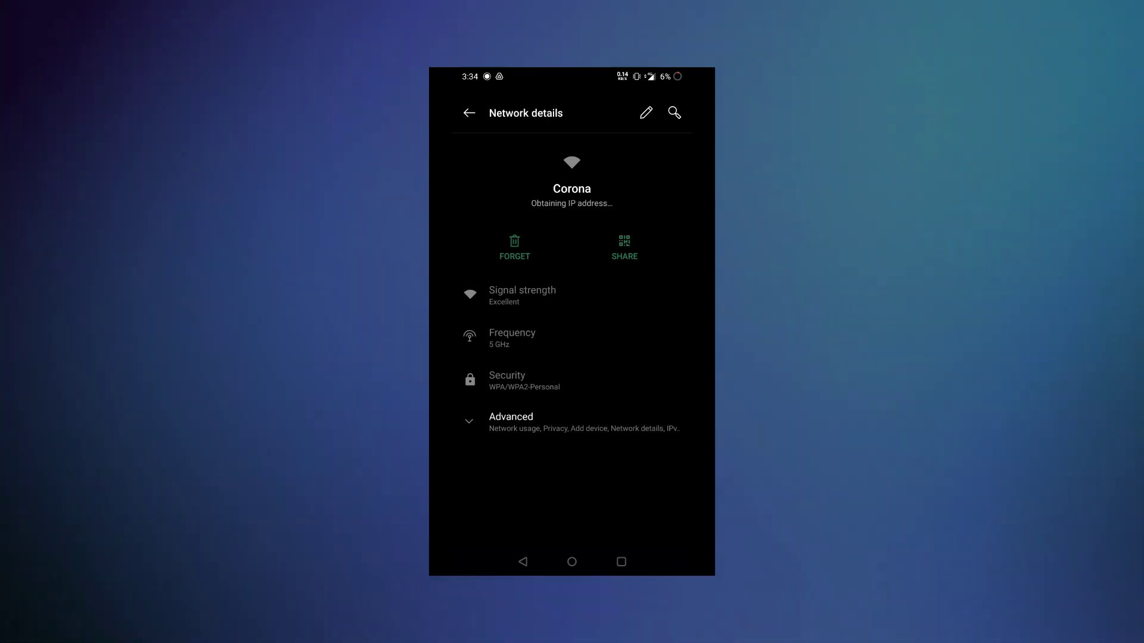
{"action": "mouse_move", "coordinate": [678, 76]}
{"action": "left_mouse_down"}
{"action": "mouse_move", "coordinate": [672, 92]}
{"action": "mouse_move", "coordinate": [678, 83]}
{"action": "left_mouse_up"}
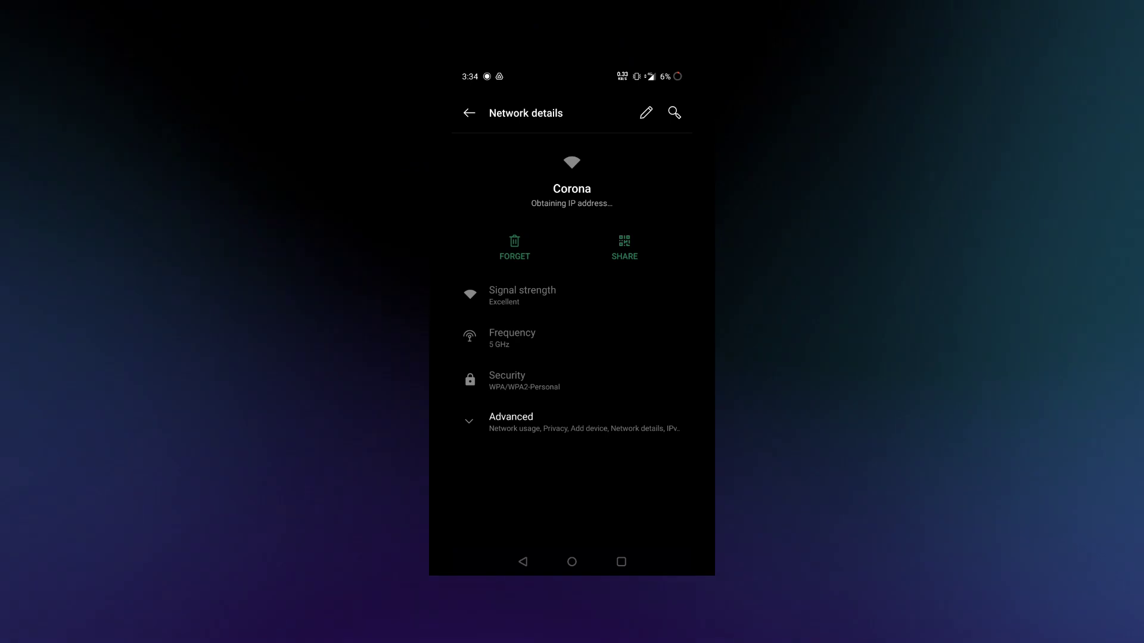